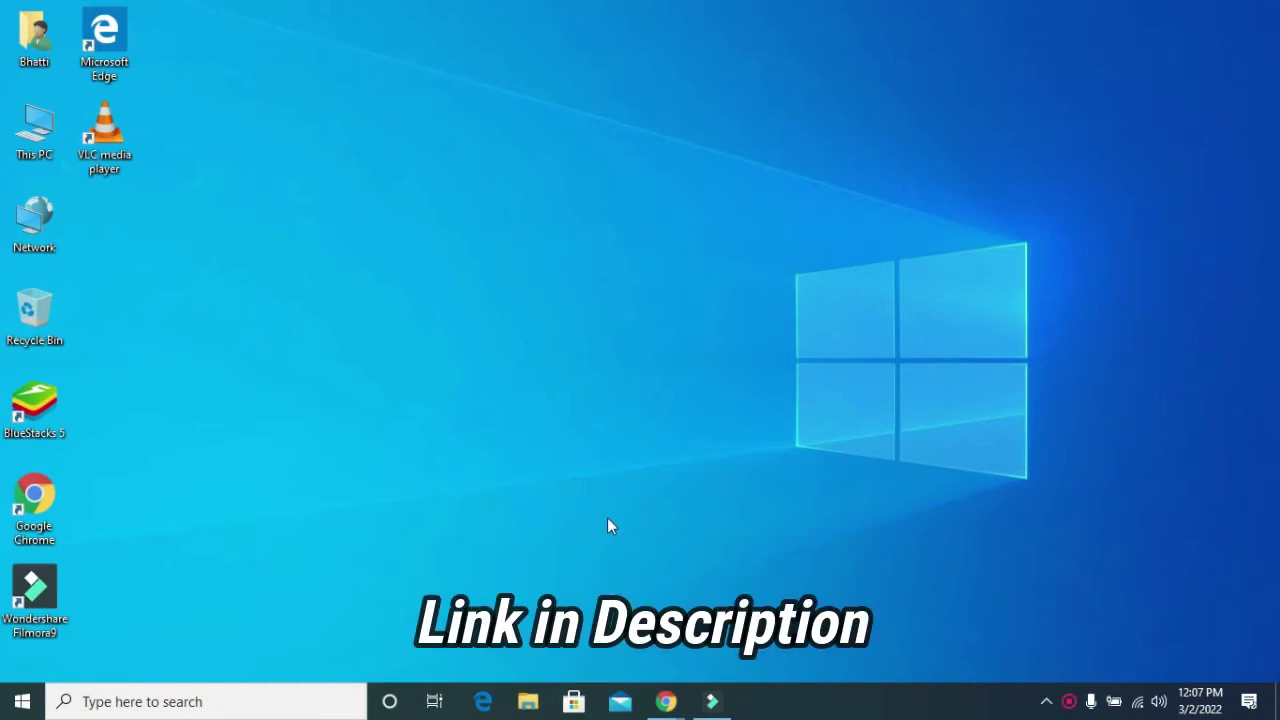
# - Bring up the Windows desktop context menu from an empty spot
pyautogui.rightClick(767, 176)
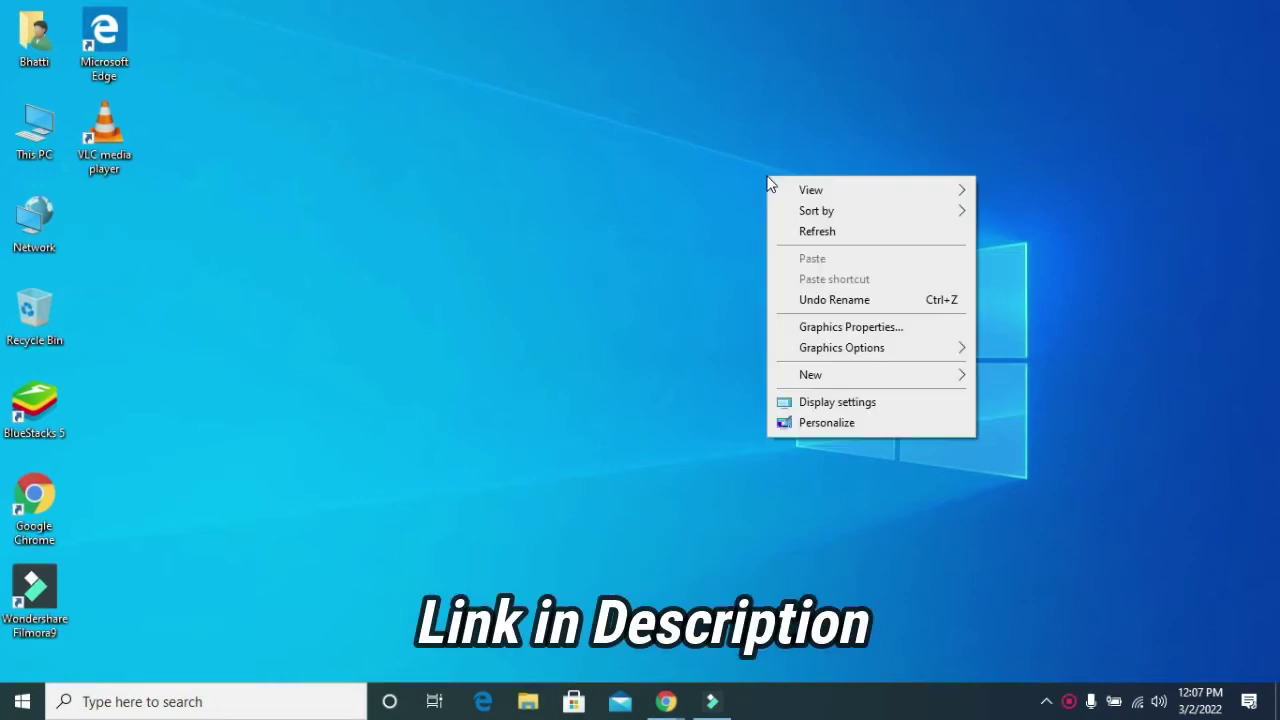
# - Refresh the Windows desktop from its context menu
pyautogui.click(786, 222)
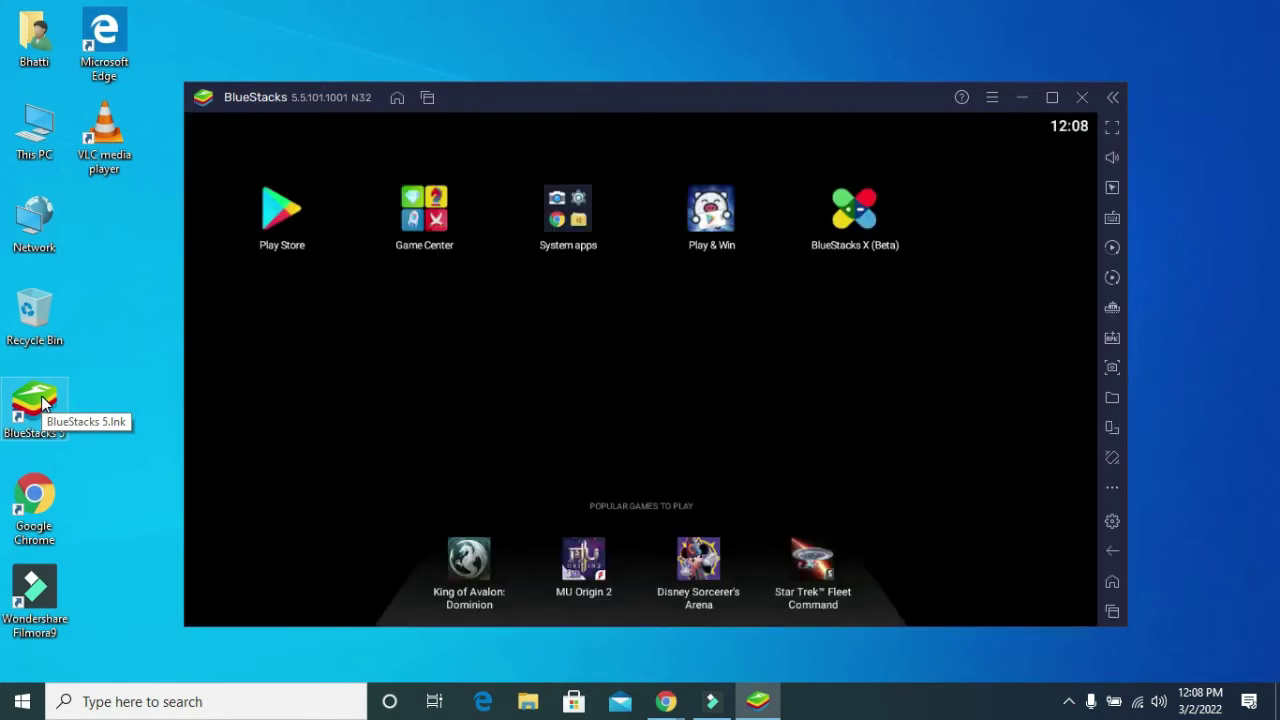
# - Launch the Play Store and submit a search for 'kajabi'
pyautogui.click(282, 215)
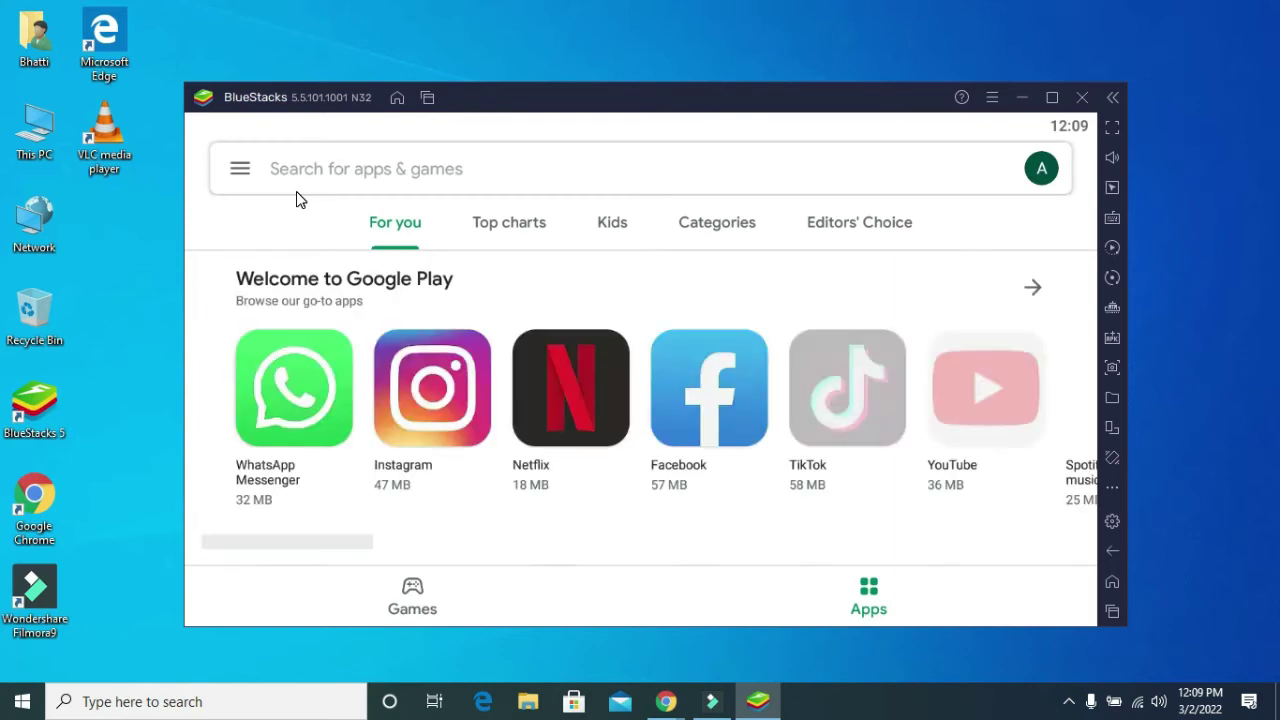
pyautogui.click(618, 173)
pyautogui.write('kajabi')
pyautogui.press('Return')
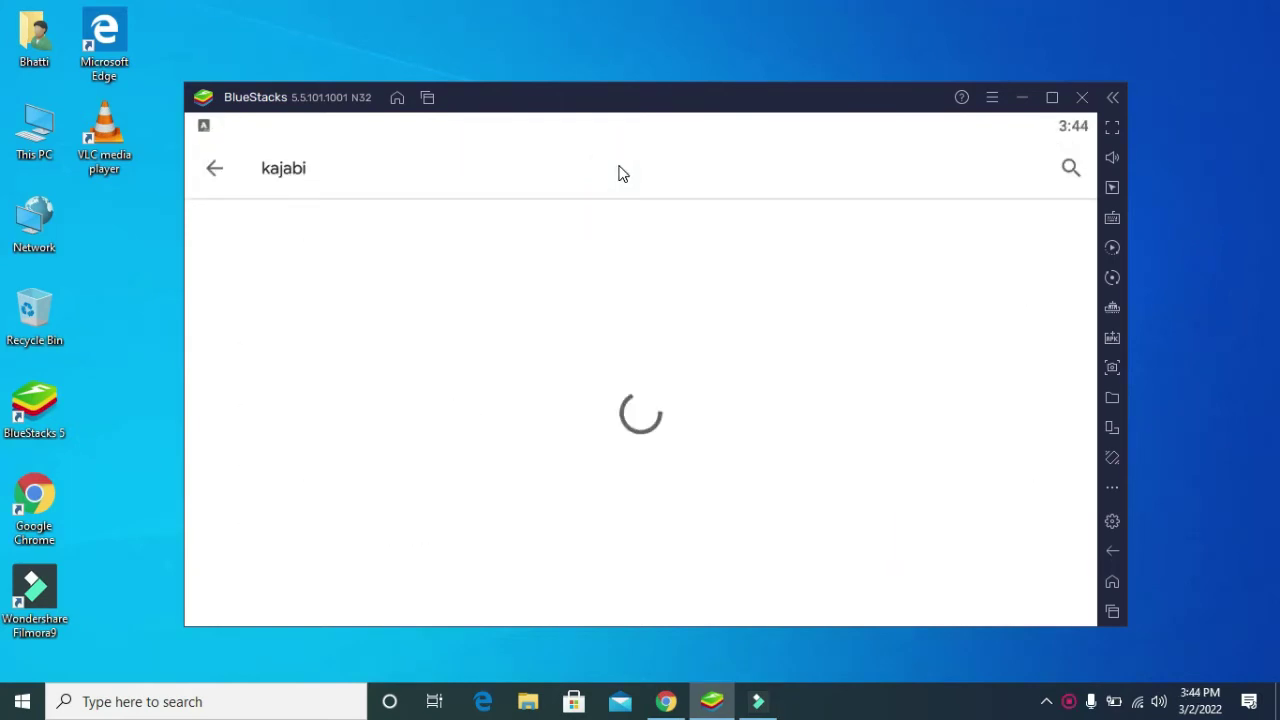
# - Install the Kajabi app from its Google Play search result
pyautogui.click(992, 245)
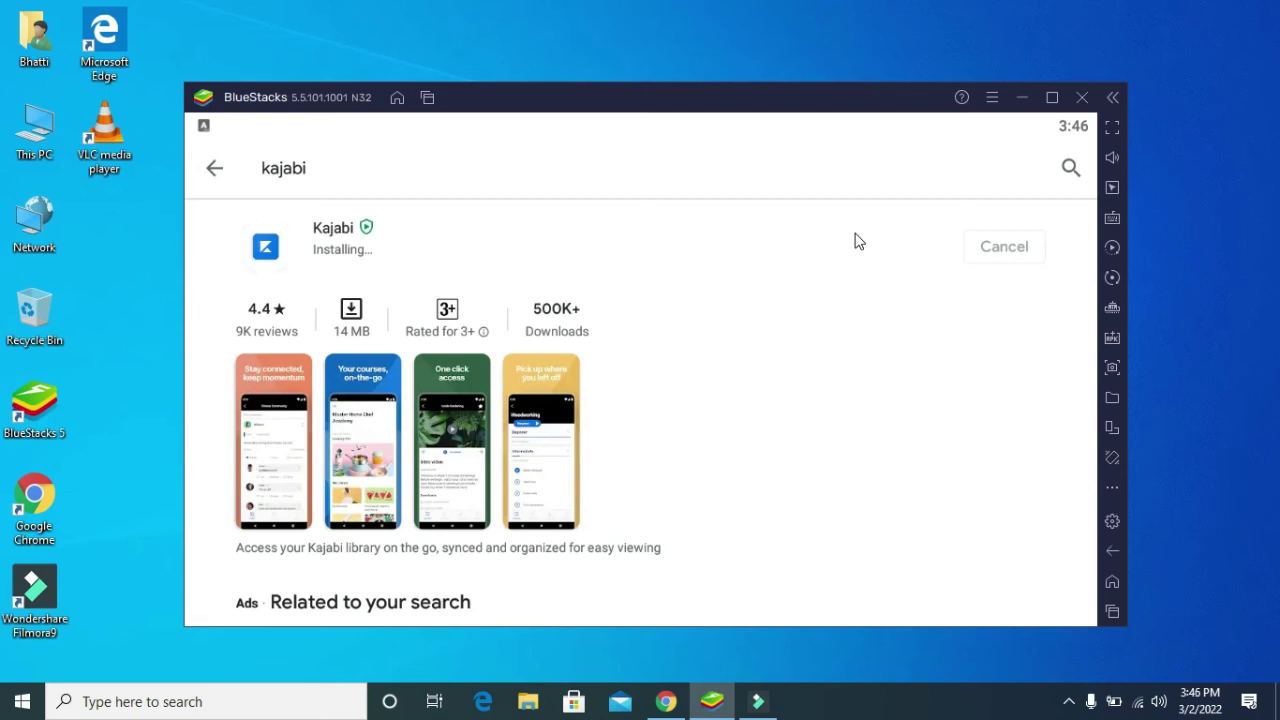
# - Open Kajabi, pass its Get Started welcome page, and show hidden tray icons
pyautogui.click(1000, 249)
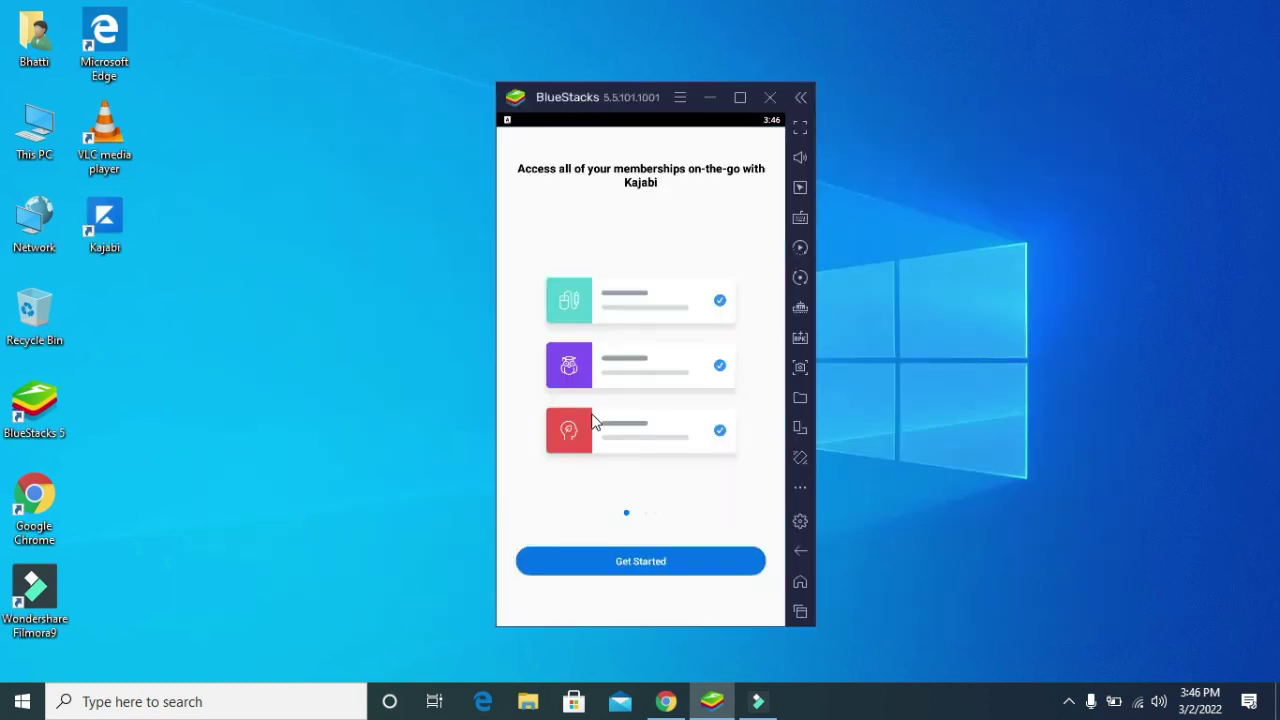
pyautogui.click(643, 572)
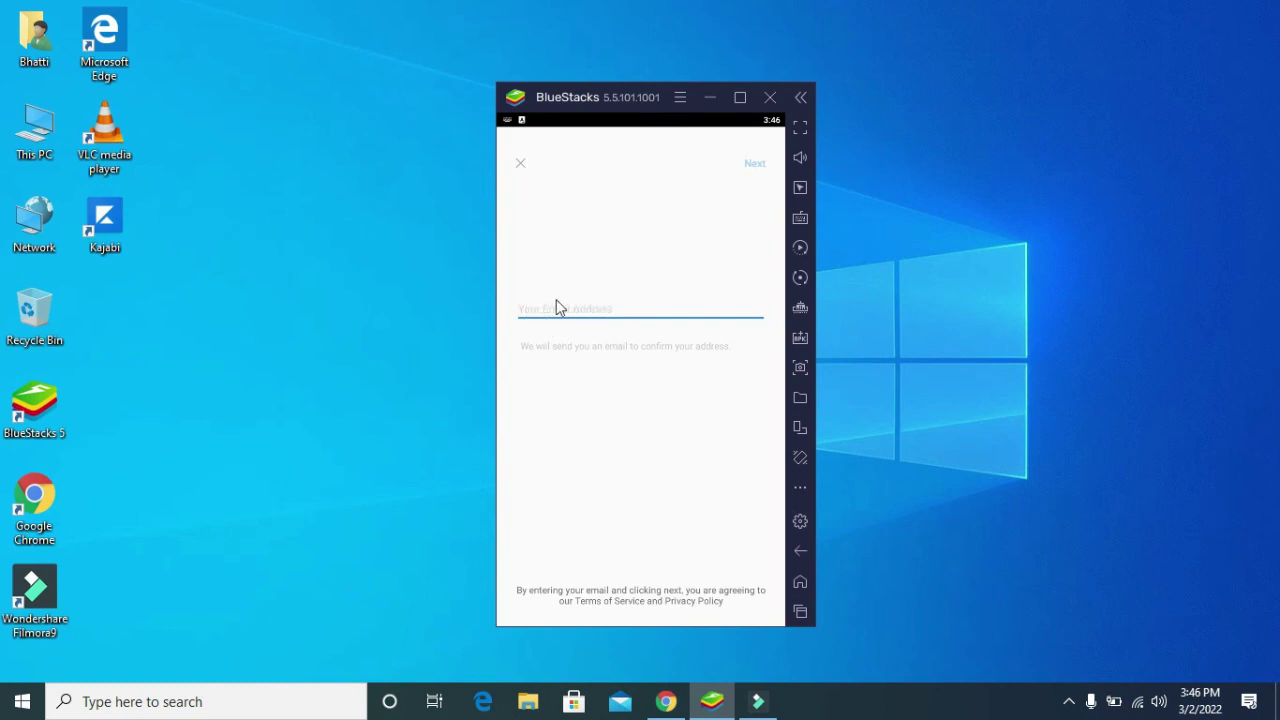
pyautogui.click(1069, 704)
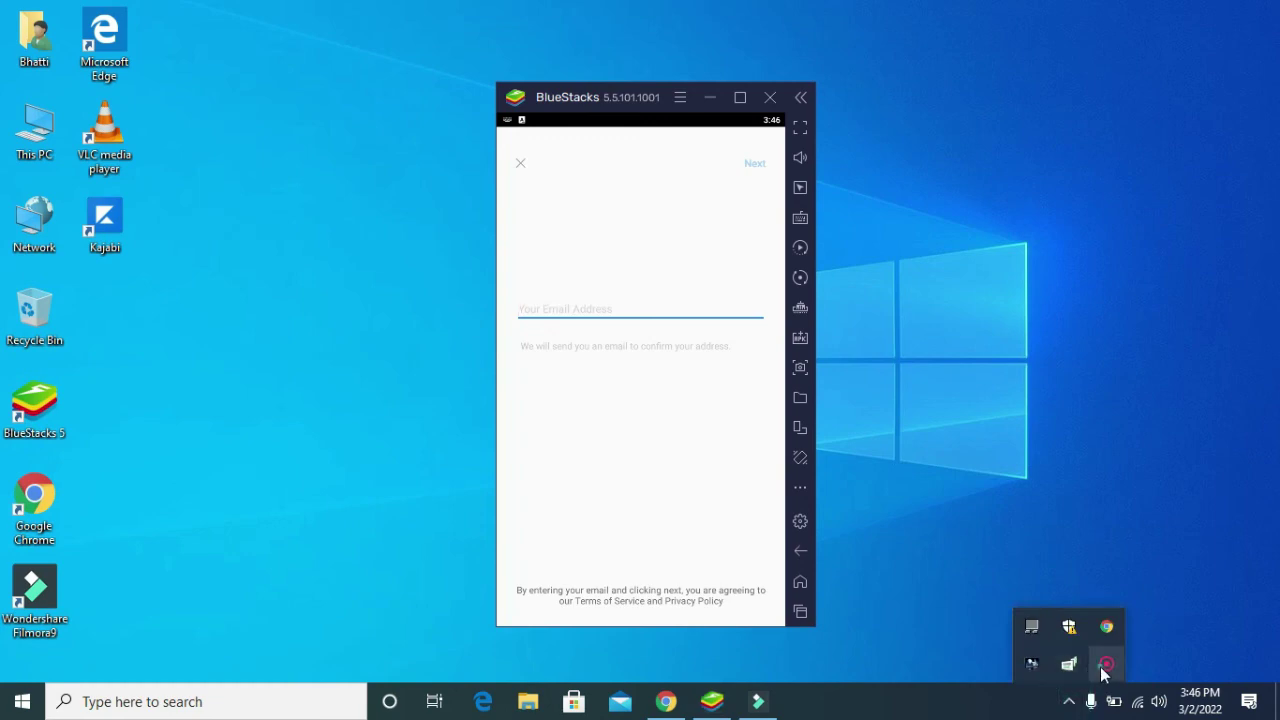